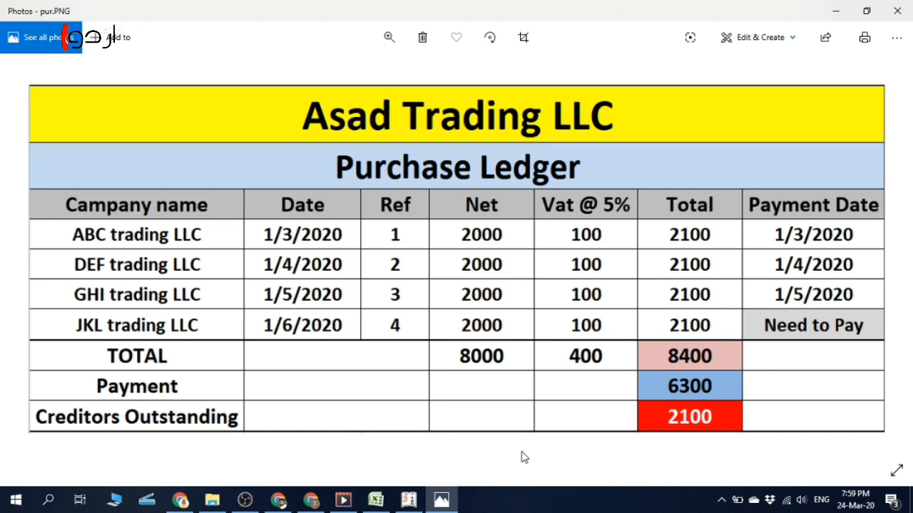
Switch to Tally.ERP 9 and open the company's Accounting Features settings
left_click(409, 502)
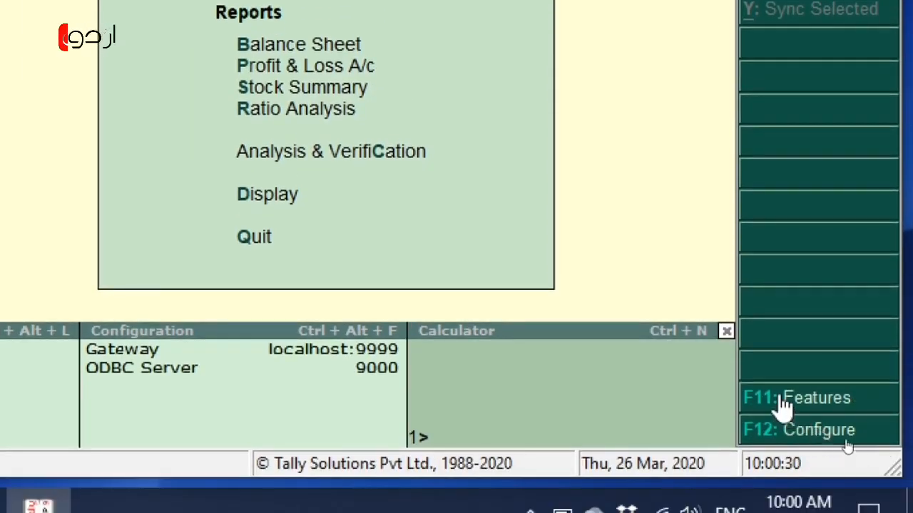
left_click(818, 412)
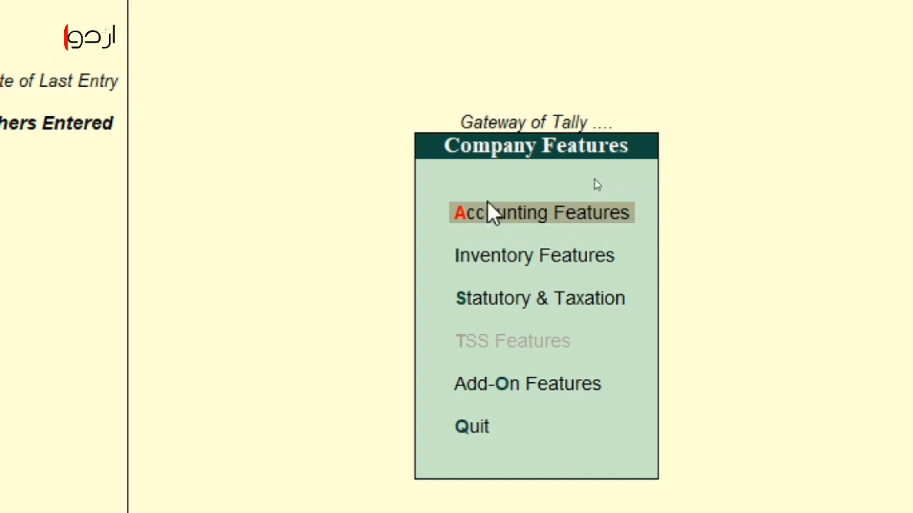
left_click(492, 227)
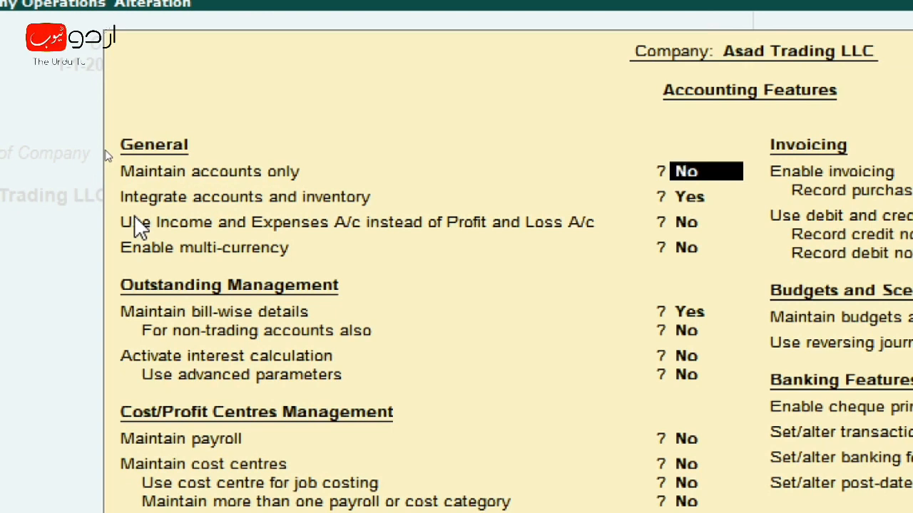
Go through all accounting features keeping their existing settings, accept them, and return to the Gateway of Tally
key("Return")
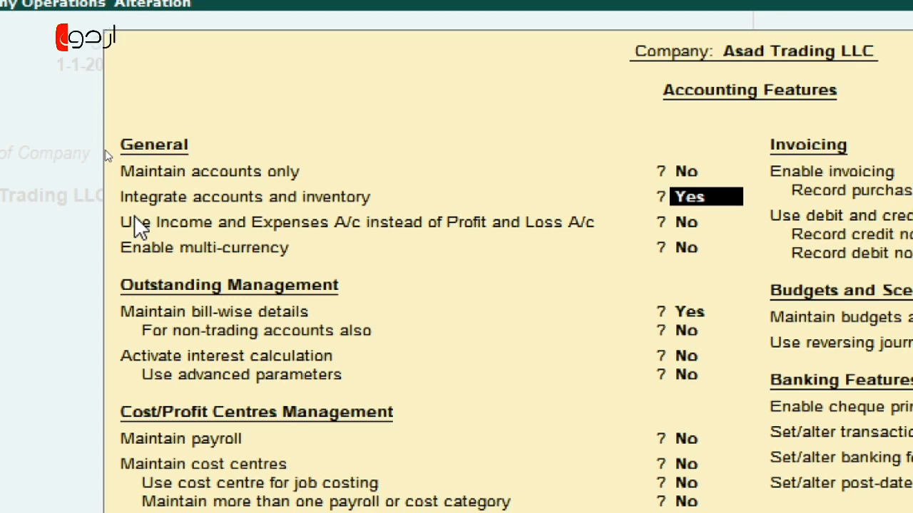
key("Return")
key("Return")
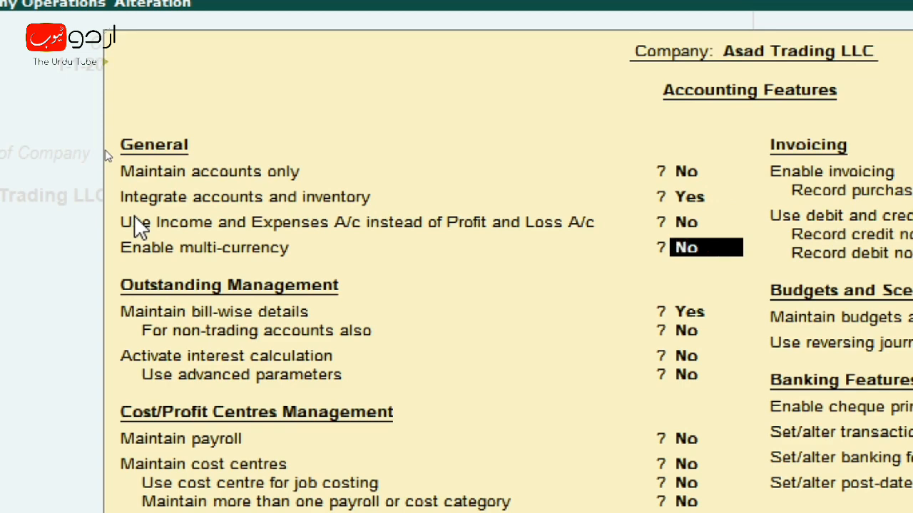
key("Return")
key("Return")
key("Return")
key("Return")
key("Return")
key("Return")
key("Return")
key("Return")
key("Return")
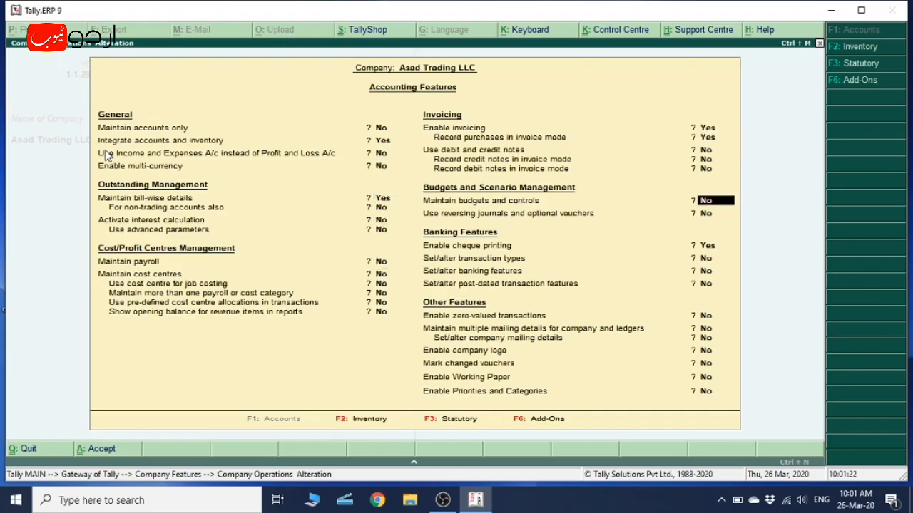
key("Return")
key("Return")
key("Return")
key("Return")
key("Return")
key("Return")
key("Return")
key("Return")
key("Return")
key("Return")
key("Return")
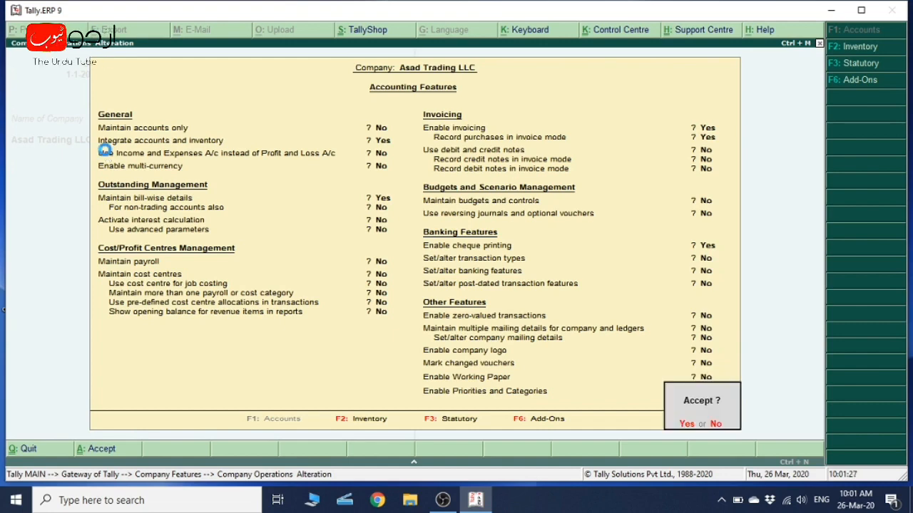
key("Return")
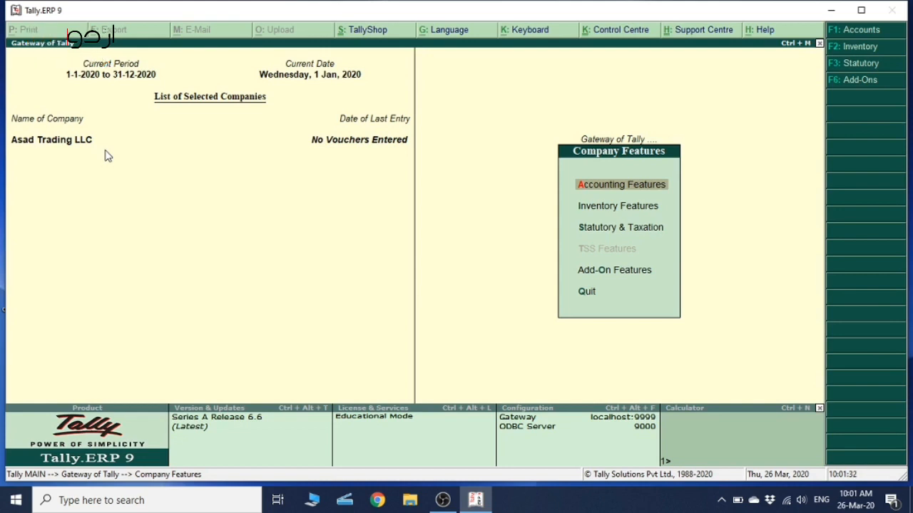
key("Escape")
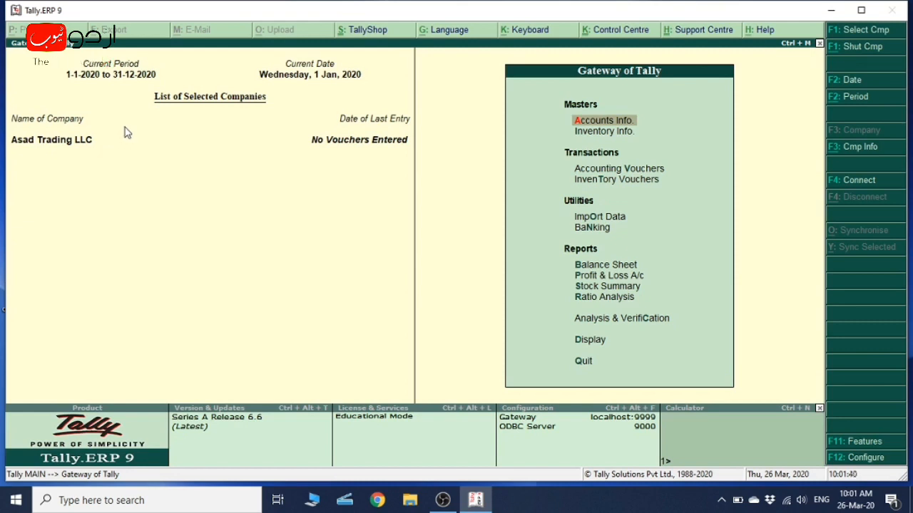
Start a new single ledger named Purchase, leaving its alias blank
left_click(586, 124)
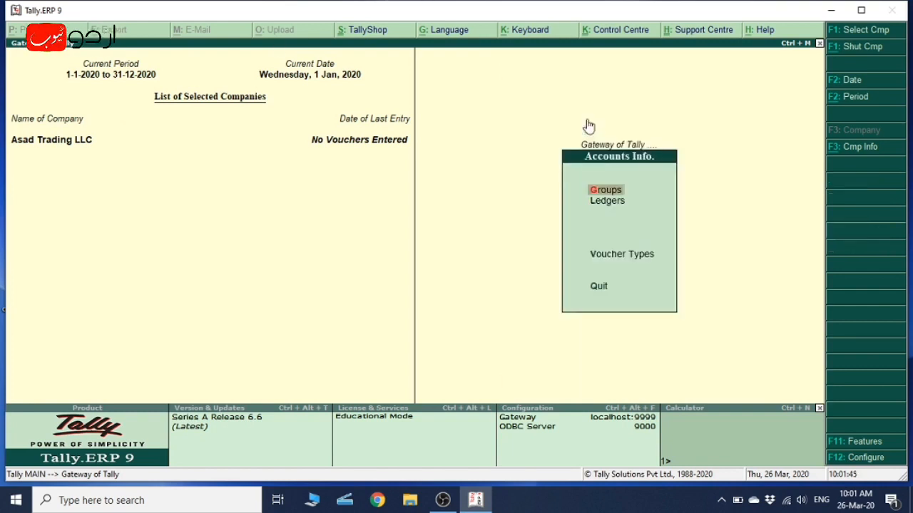
left_click(606, 205)
left_click(606, 205)
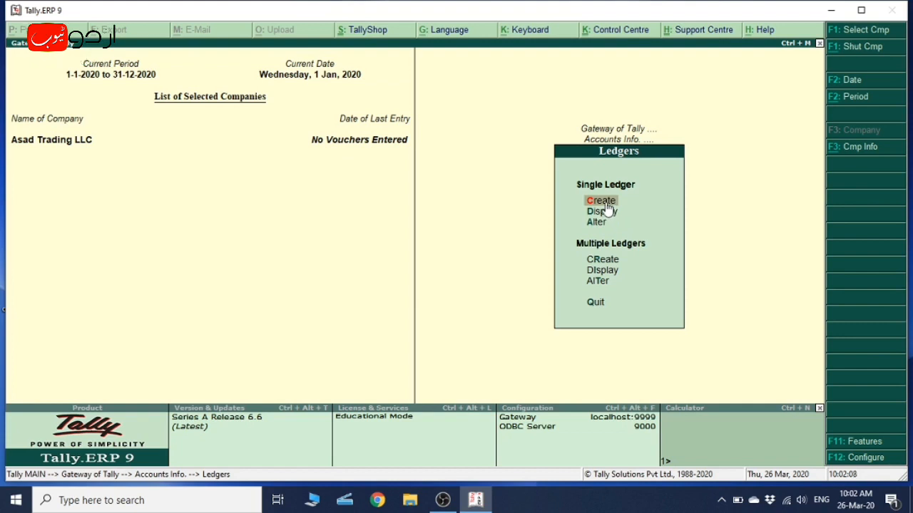
left_click(606, 202)
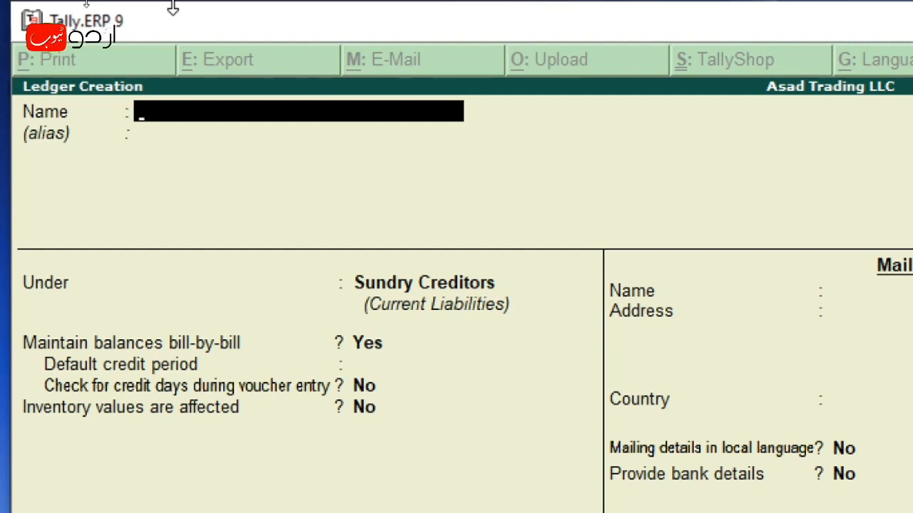
type("P")
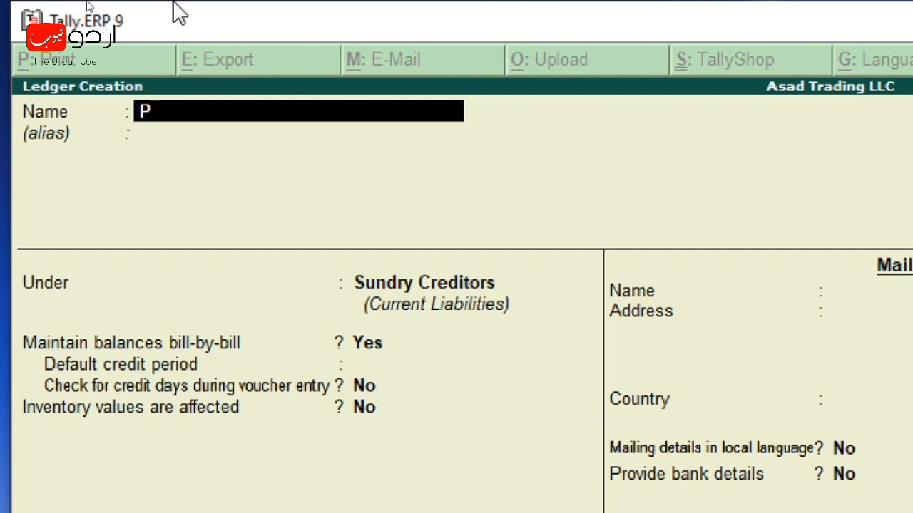
type("u")
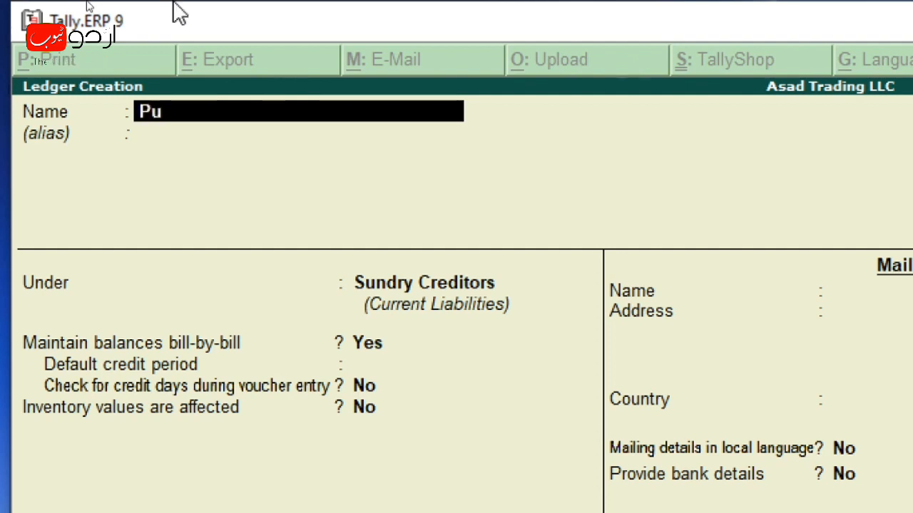
type("rchase")
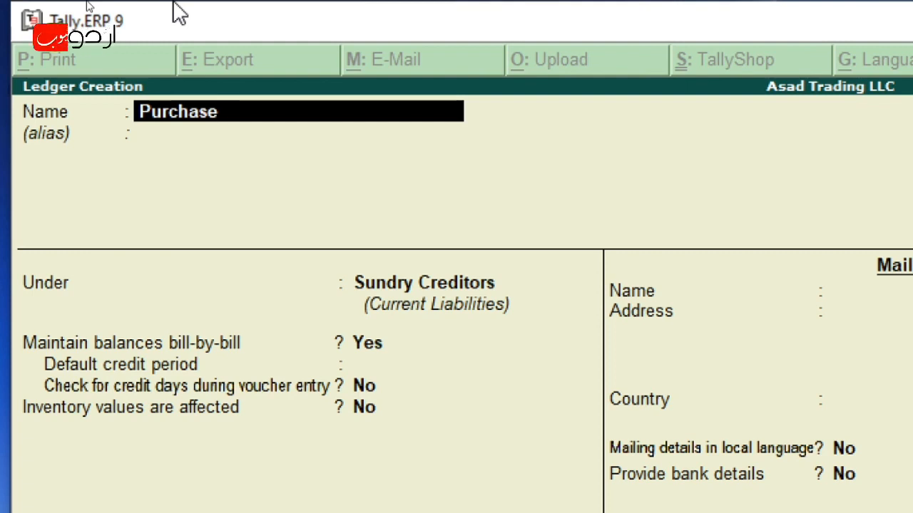
key("Return")
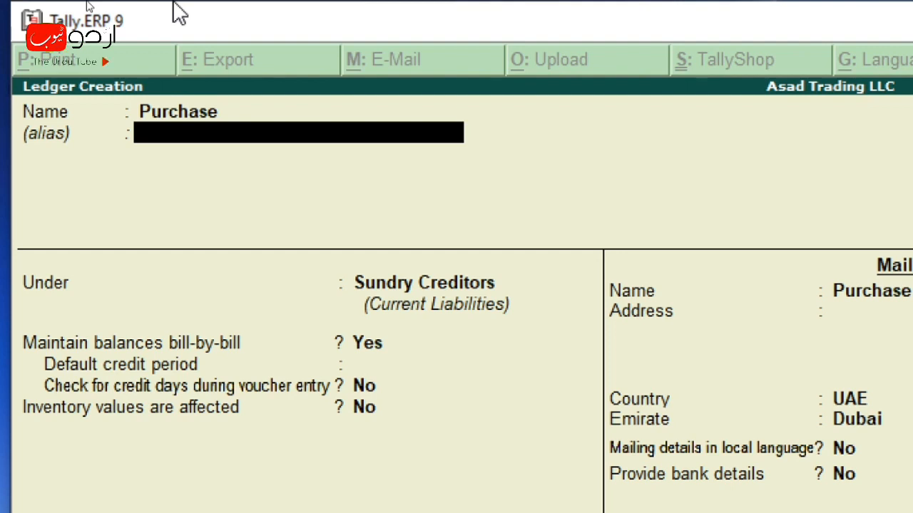
key("Return")
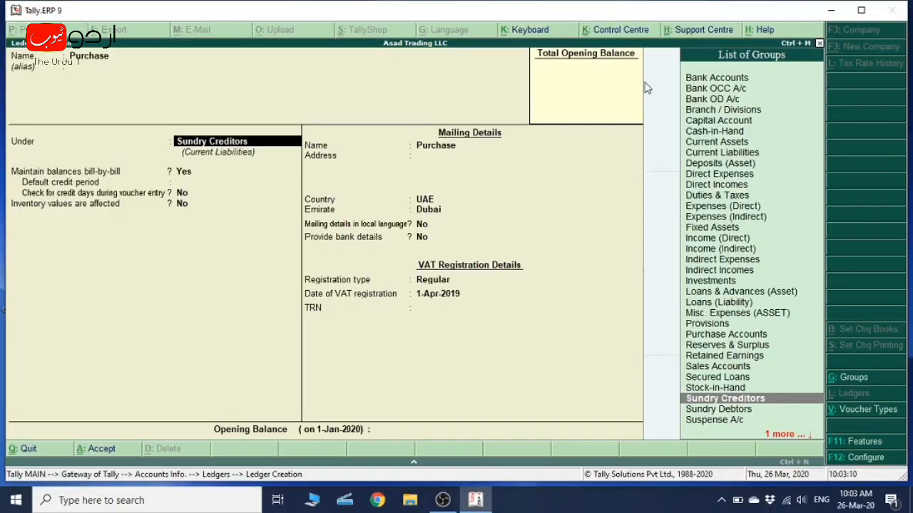
Assign the Purchase ledger to the Purchase Accounts group
type("P")
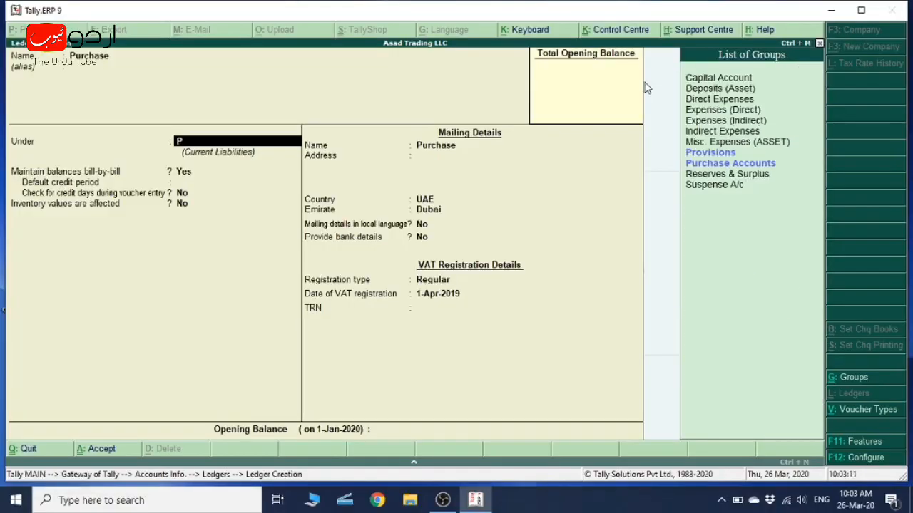
type("u")
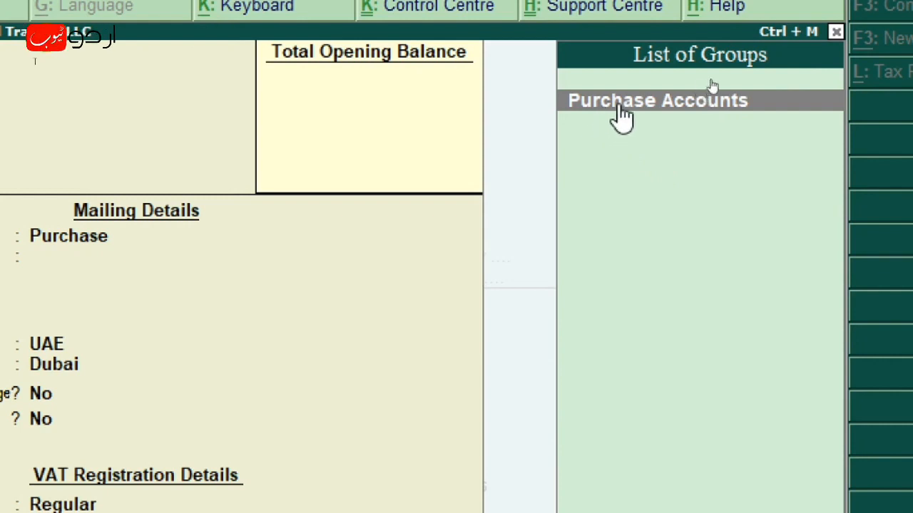
left_click(620, 116)
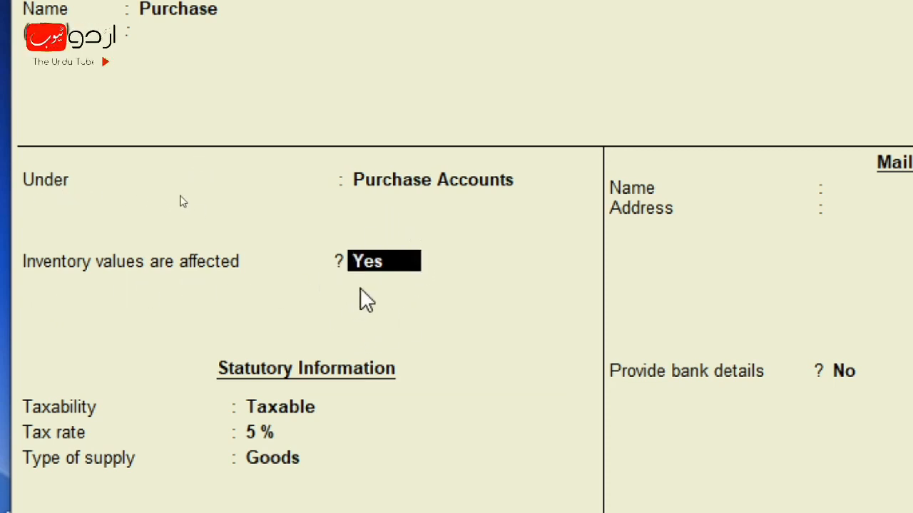
Keep inventory values affected as Yes and the statutory details as Taxable, 5 %, Goods for the Purchase ledger
key("Return")
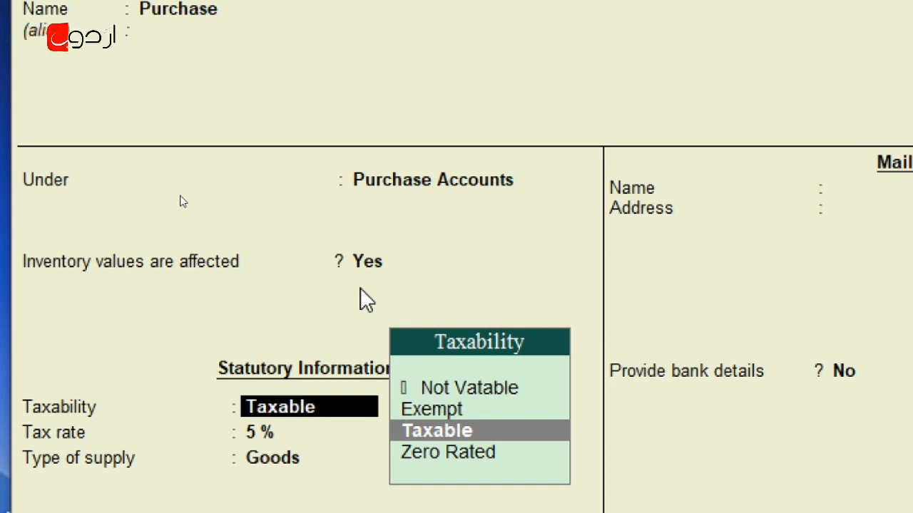
key("Return")
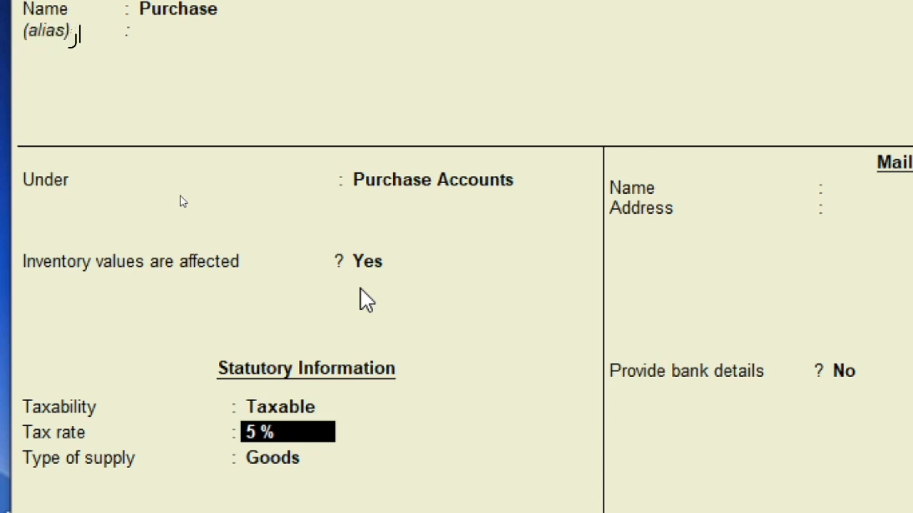
key("Return")
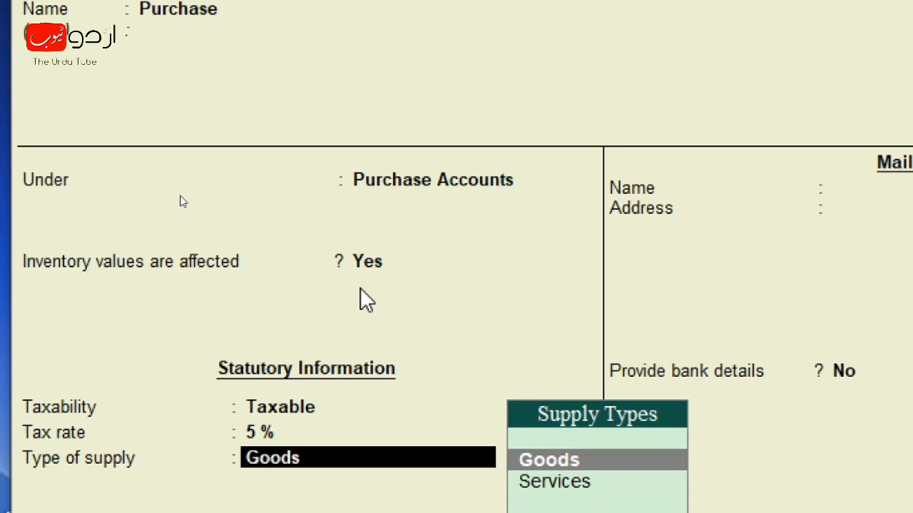
key("Return")
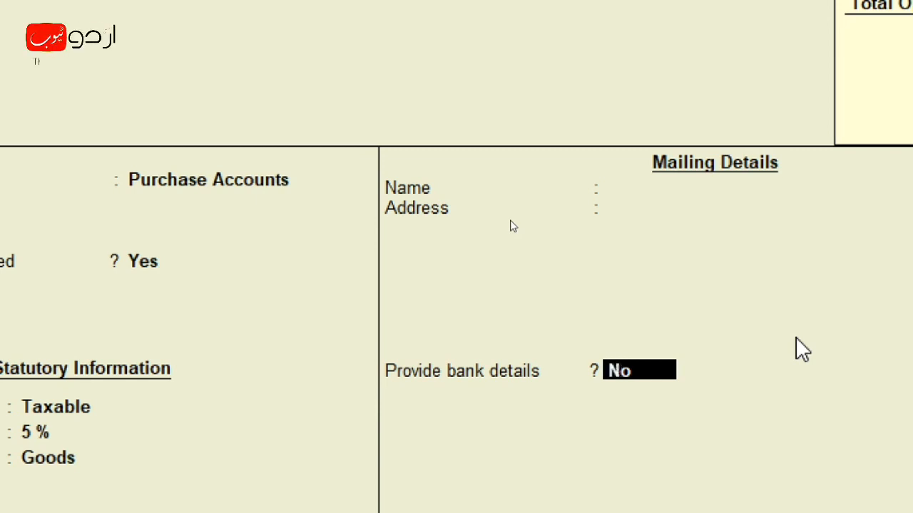
Save the Purchase ledger without bank details or an opening balance, and return to the Gateway of Tally
key("Return")
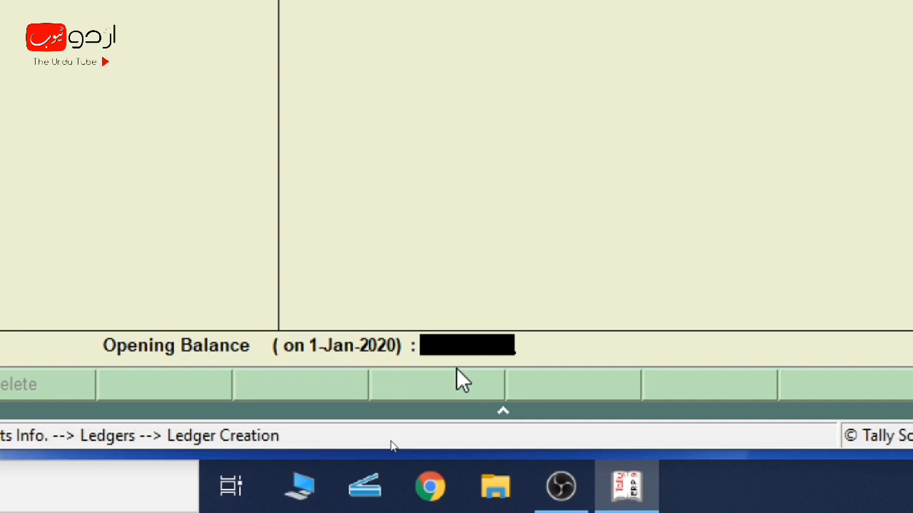
key("Return")
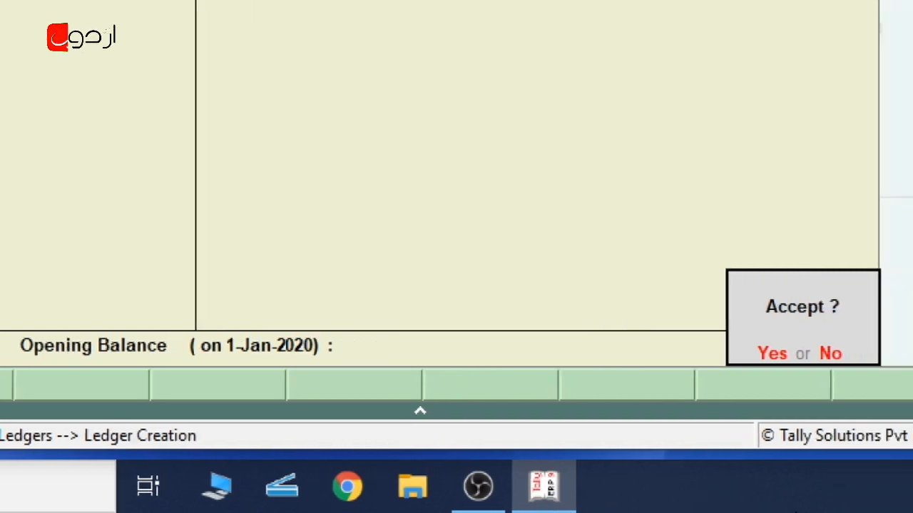
key("Return")
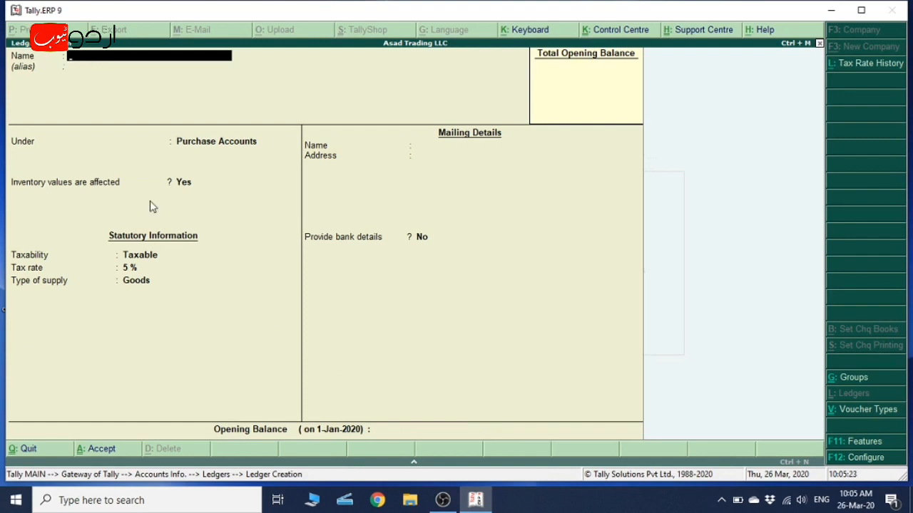
key("Escape")
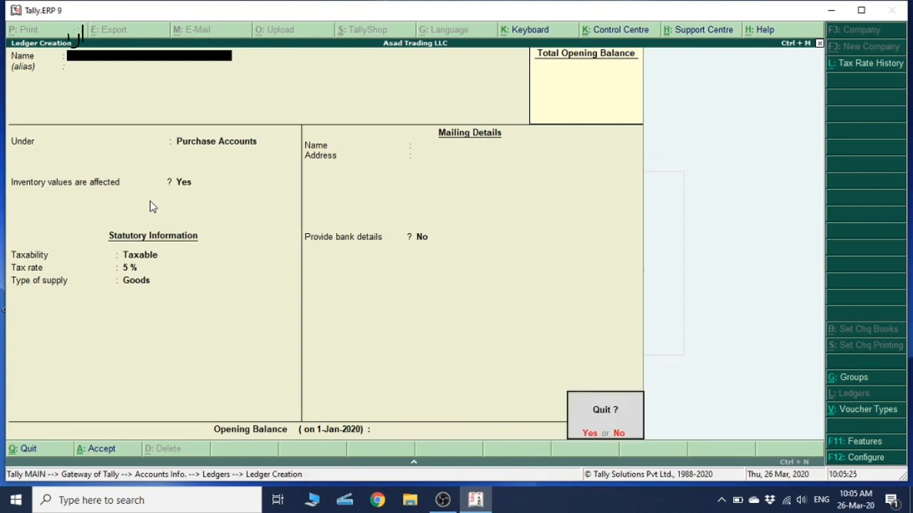
key("Return")
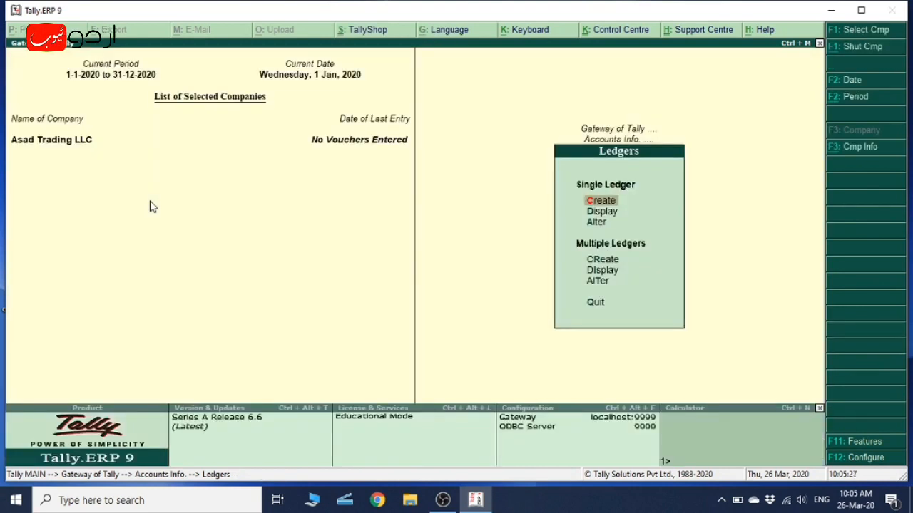
key("Escape")
key("Escape")
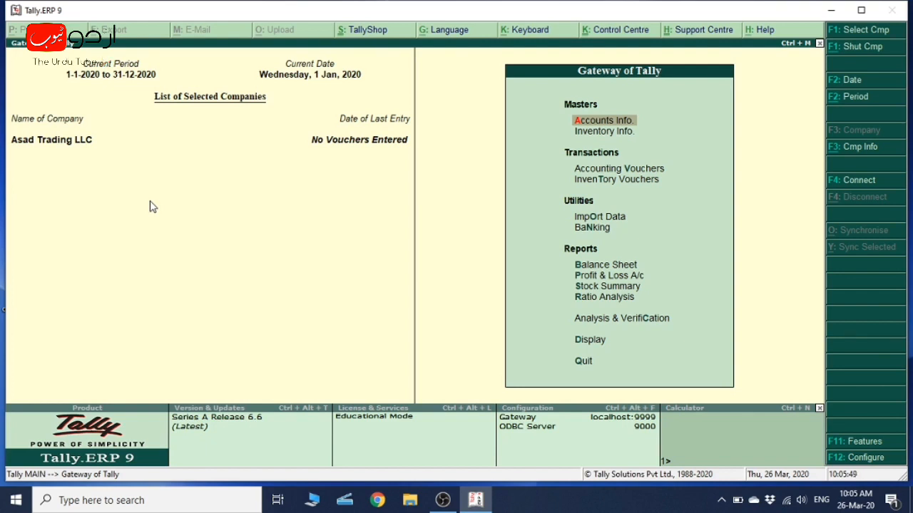
Start another single ledger named Sale, leaving its alias blank
key("Return")
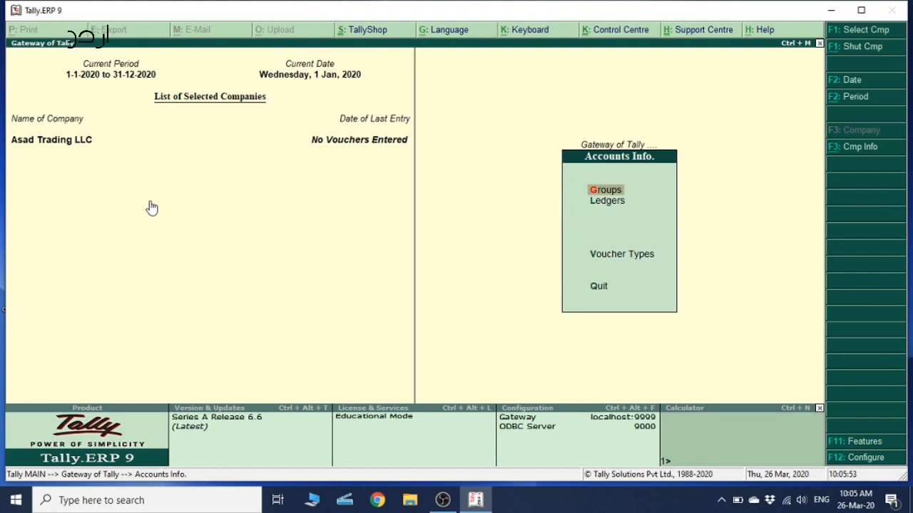
key("l")
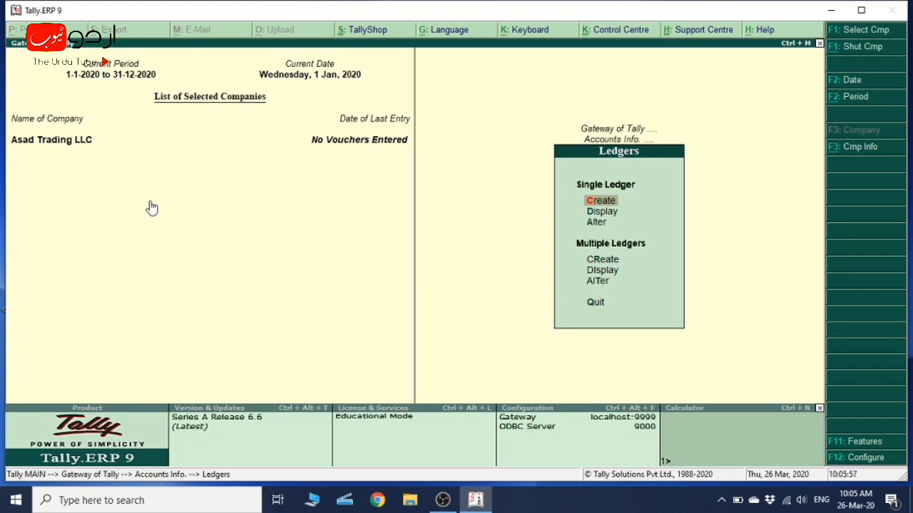
key("Return")
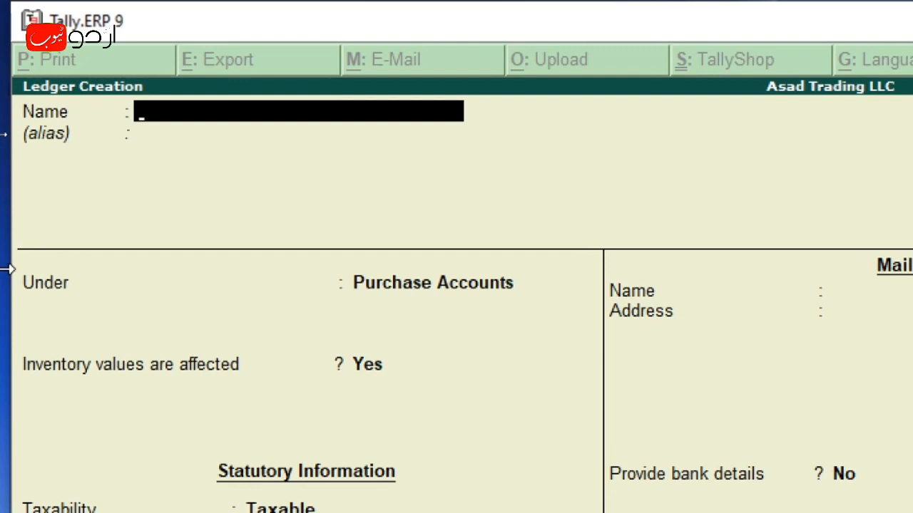
type("Sale")
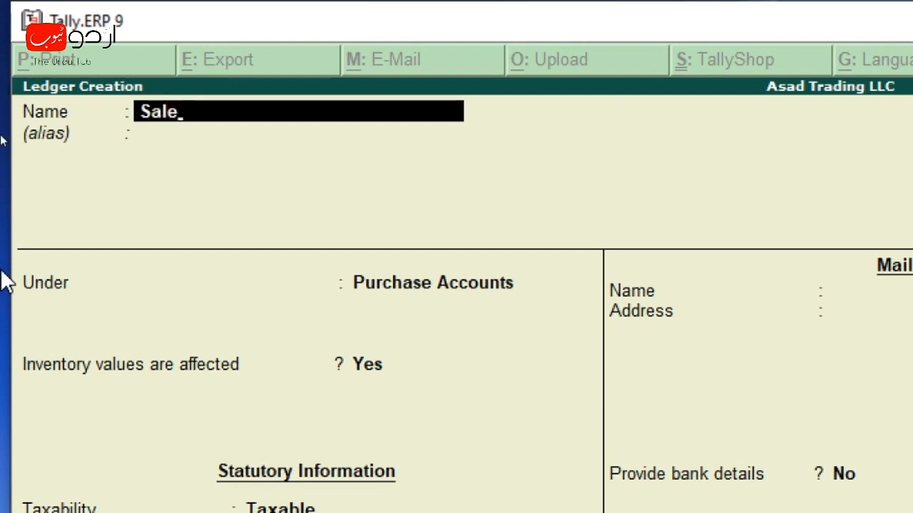
key("Return")
key("Return")
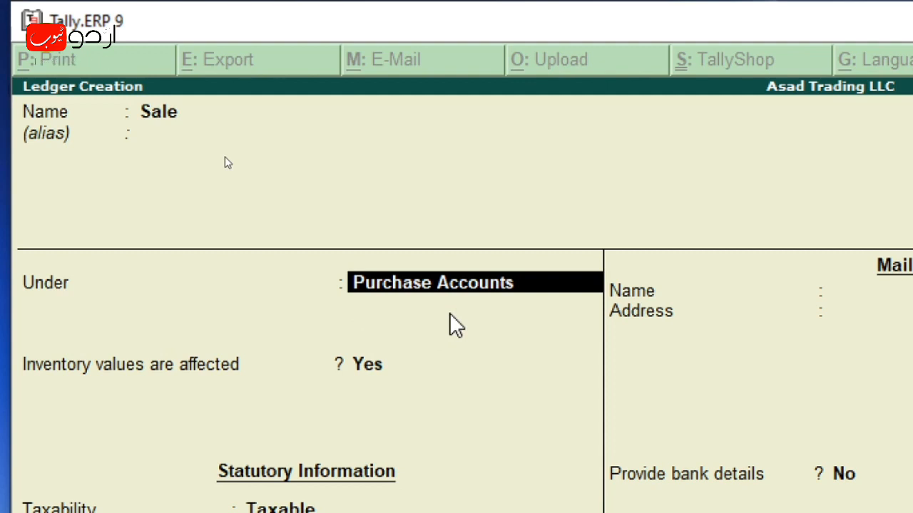
Assign the Sale ledger to Sales Accounts, keeping inventory values affected as Yes and statutory details as Taxable, 5 %, Goods
type("Sa")
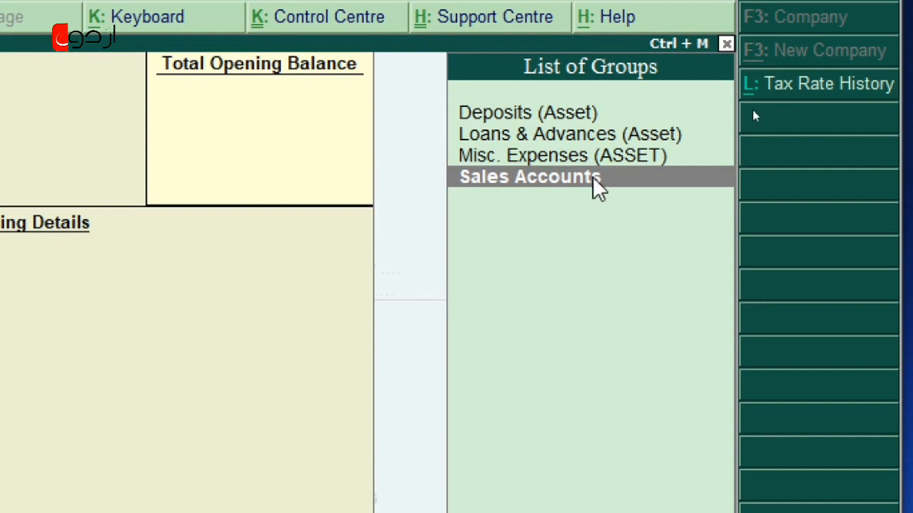
key("Return")
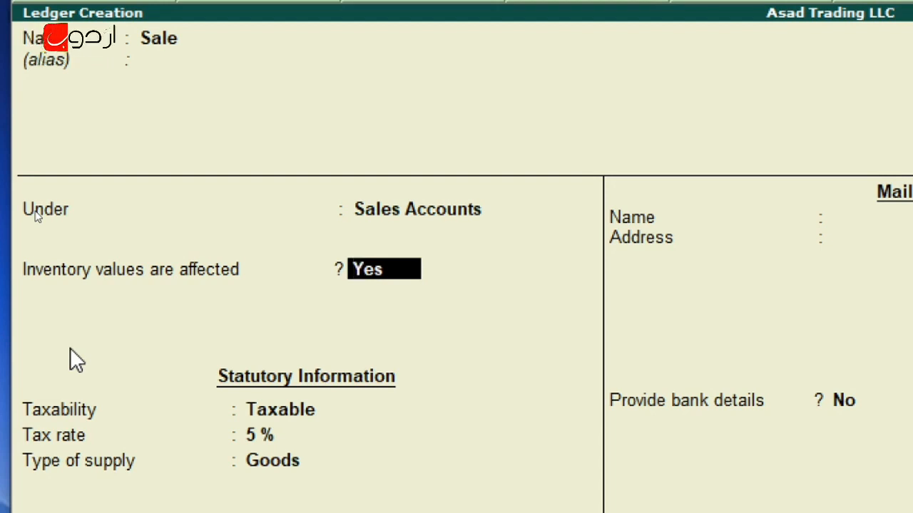
key("Return")
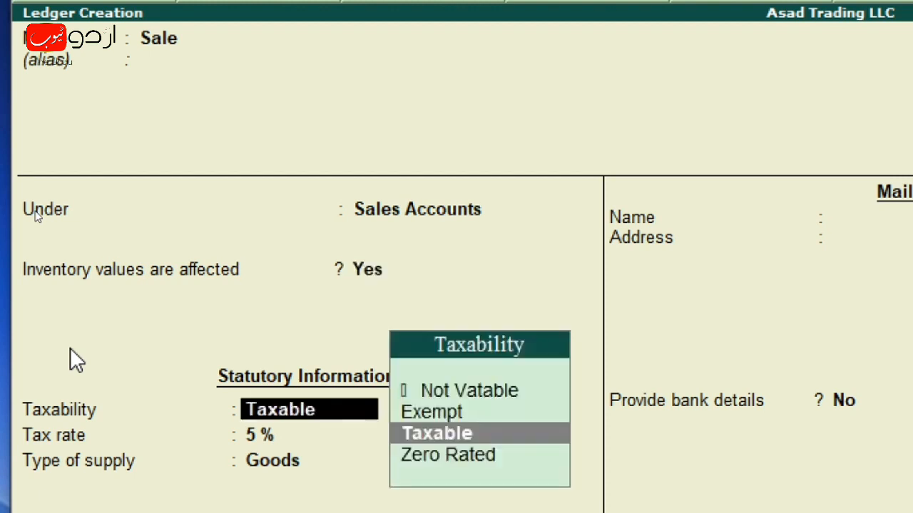
key("Return")
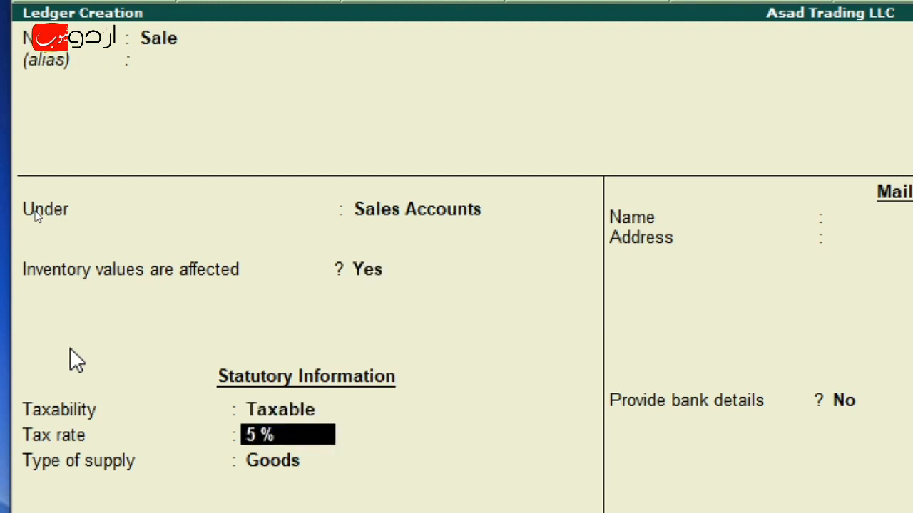
key("Return")
key("Return")
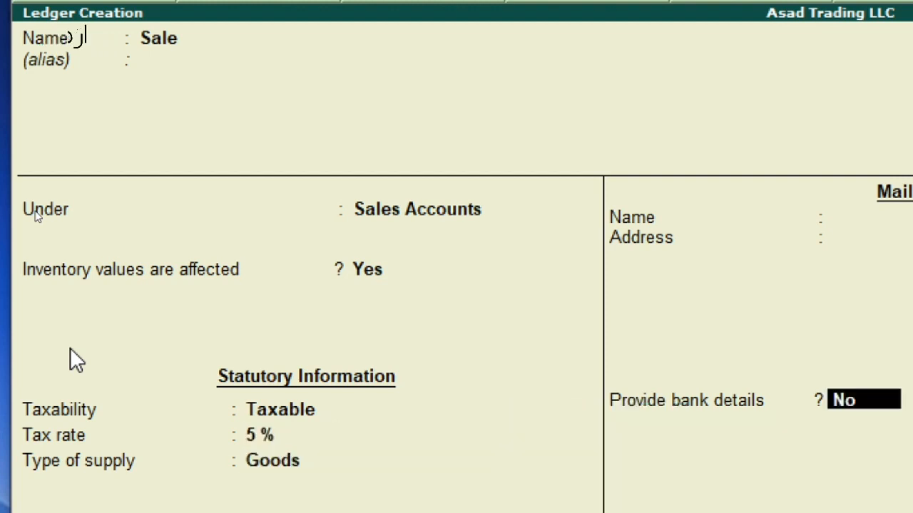
Save the Sale ledger without bank details or an opening balance, and quit ledger creation
key("Return")
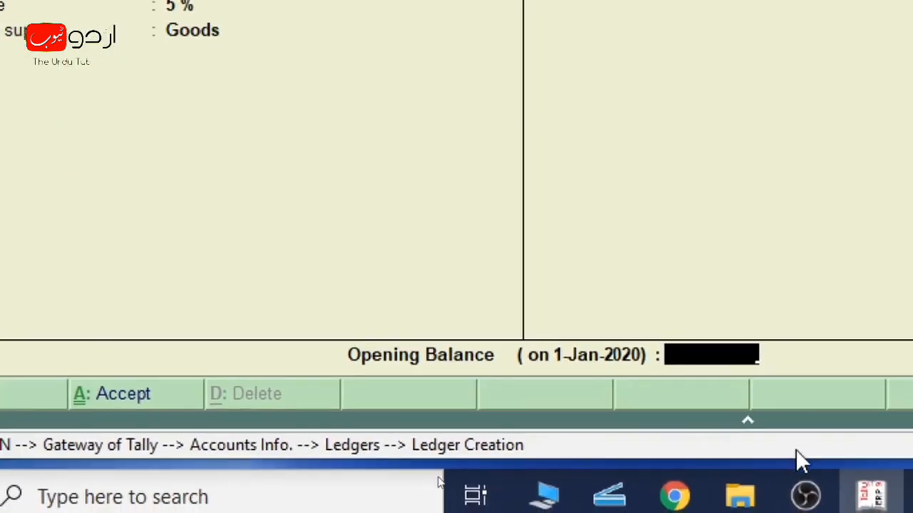
key("Return")
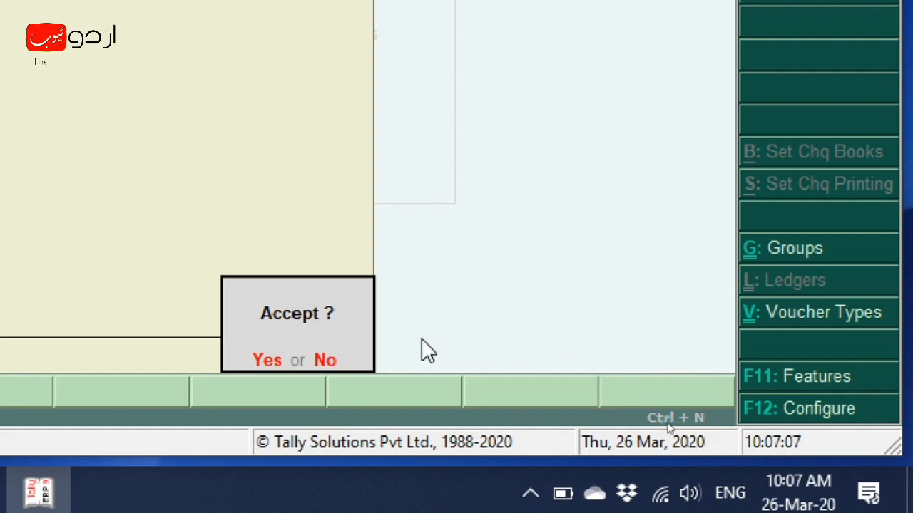
key("Return")
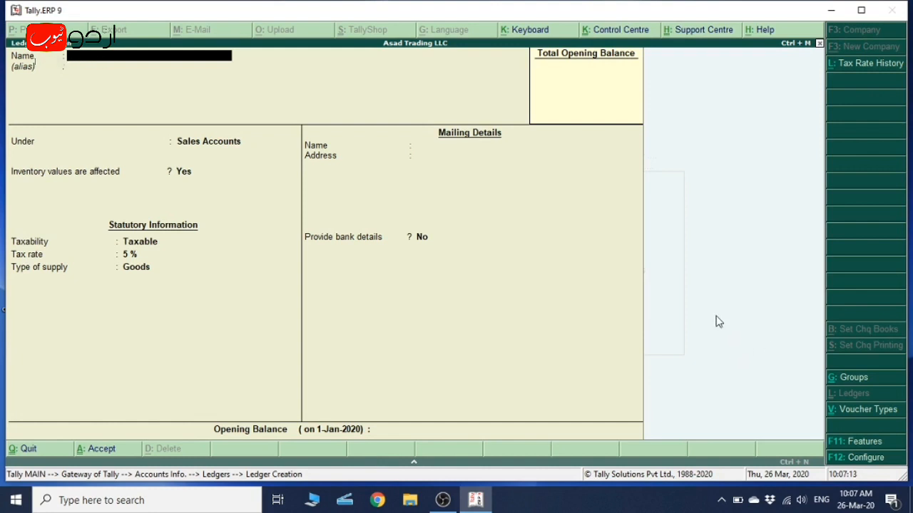
key("Escape")
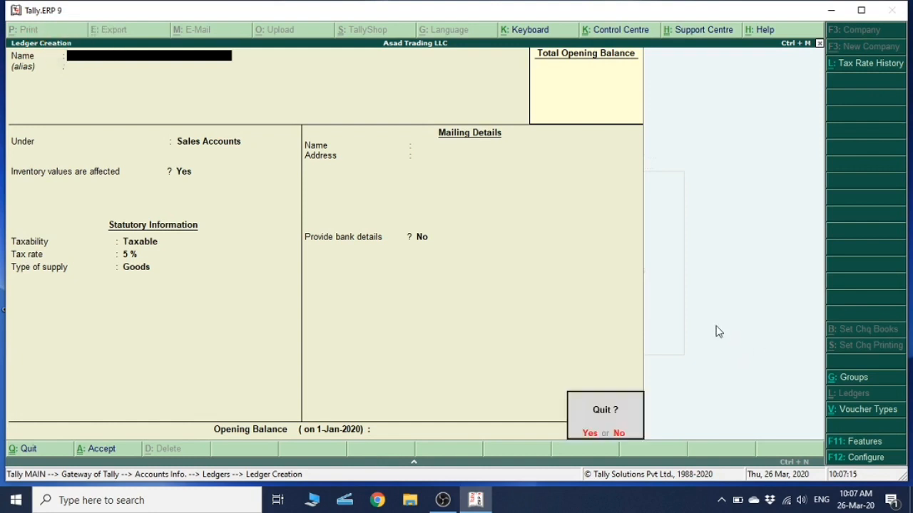
key("Return")
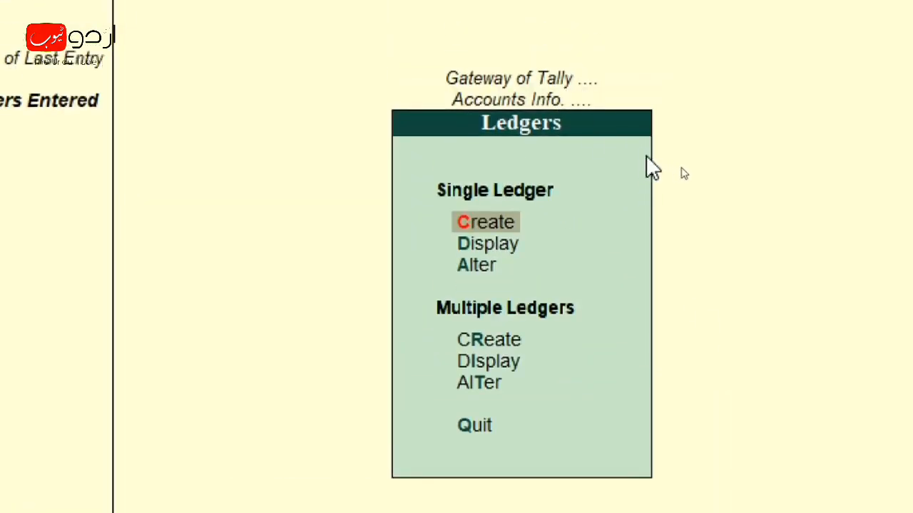
Display the Purchase ledger to review its details, close it, and highlight the Alter option for single ledgers
key("Down")
key("Return")
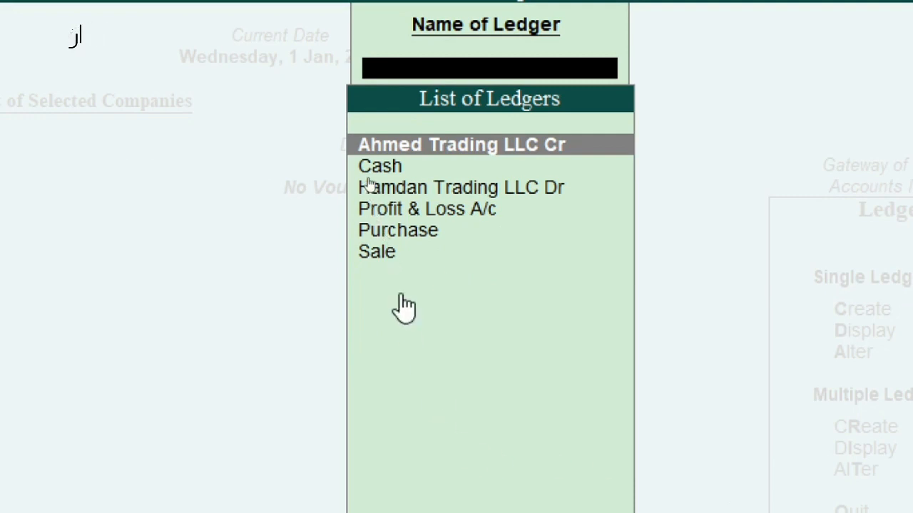
left_click(411, 235)
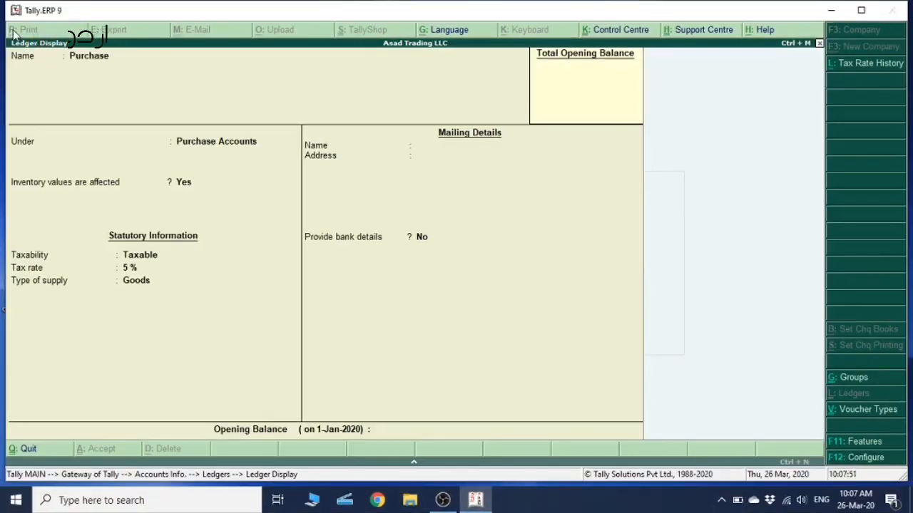
key("Escape")
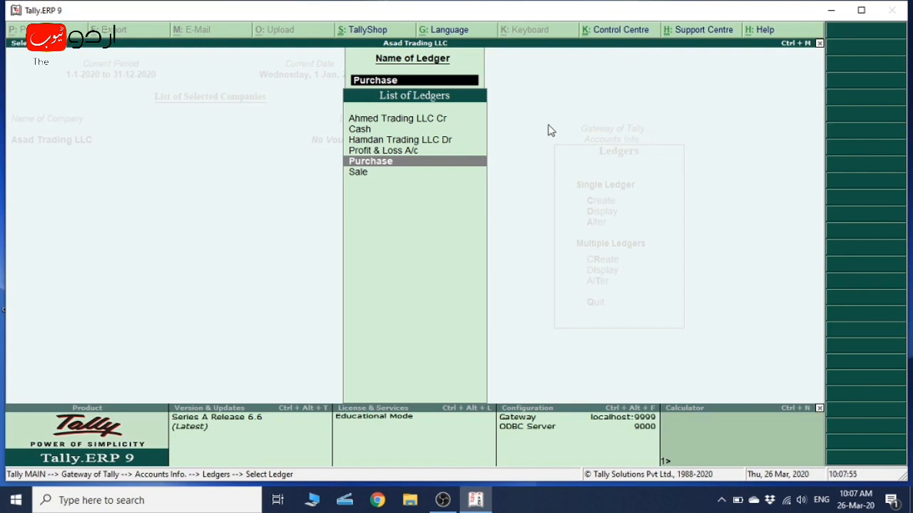
key("Escape")
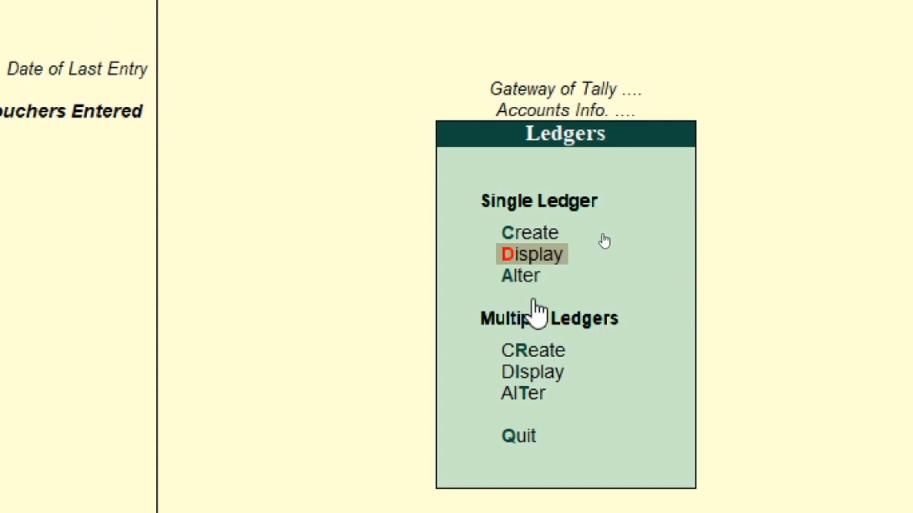
key("Down")
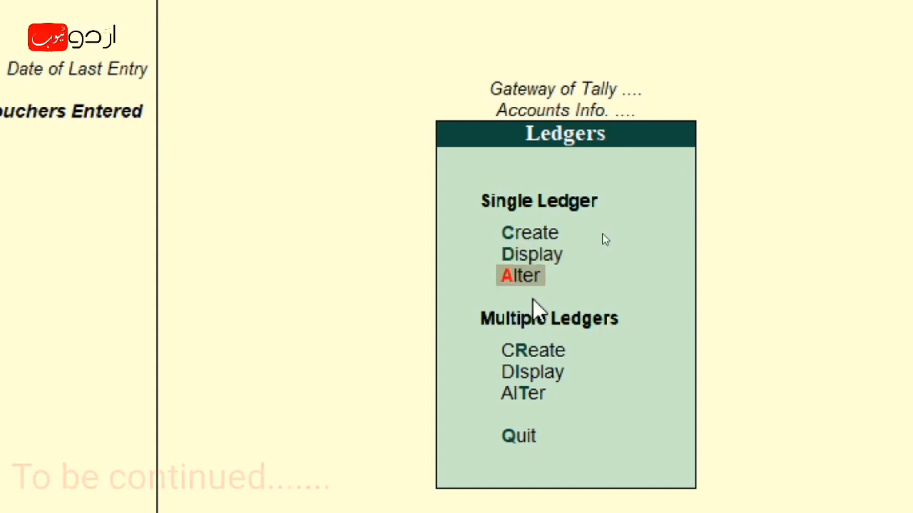